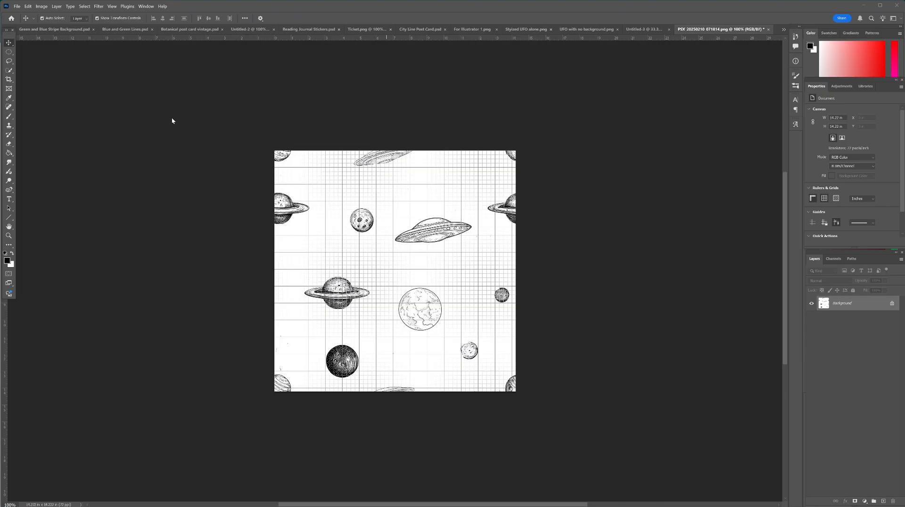
# Step: Preview the planet and UFO artwork as a repeating pattern, inspect the tiling at several zoom levels, and turn the pattern preview off
pyautogui.click(112, 6)
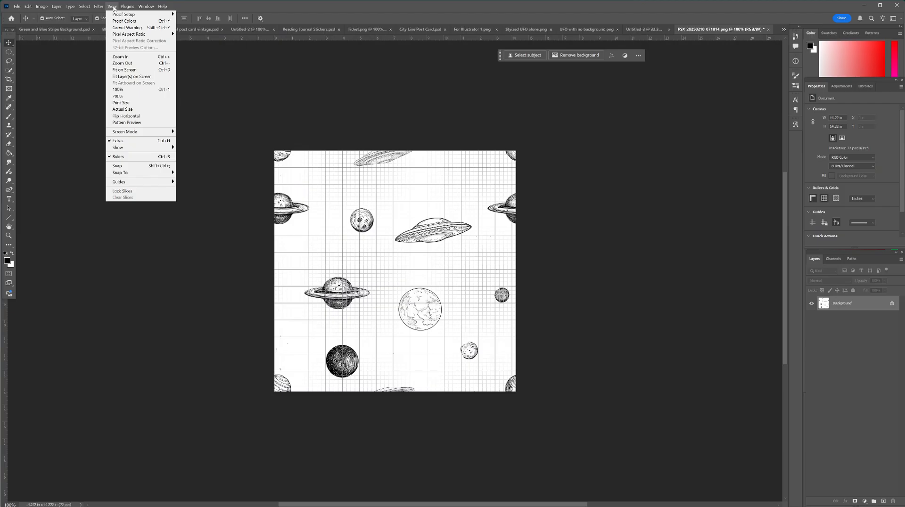
pyautogui.click(134, 123)
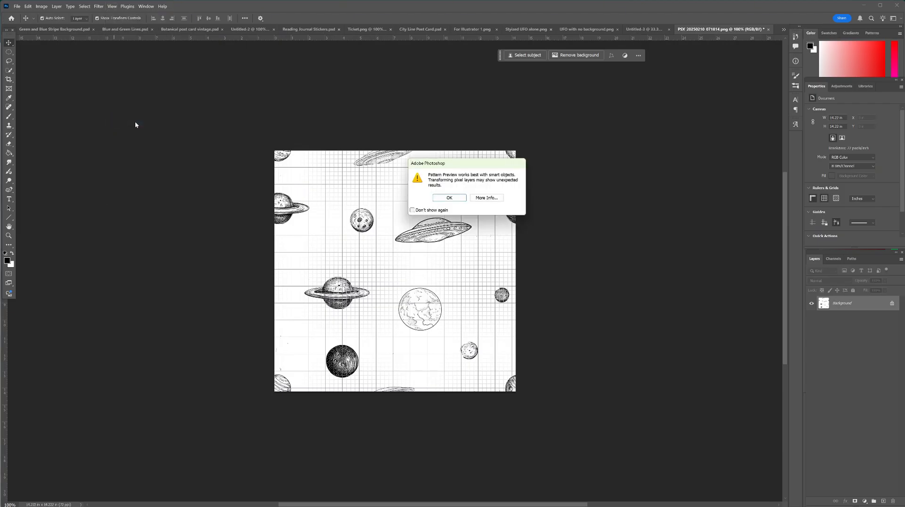
pyautogui.click(450, 198)
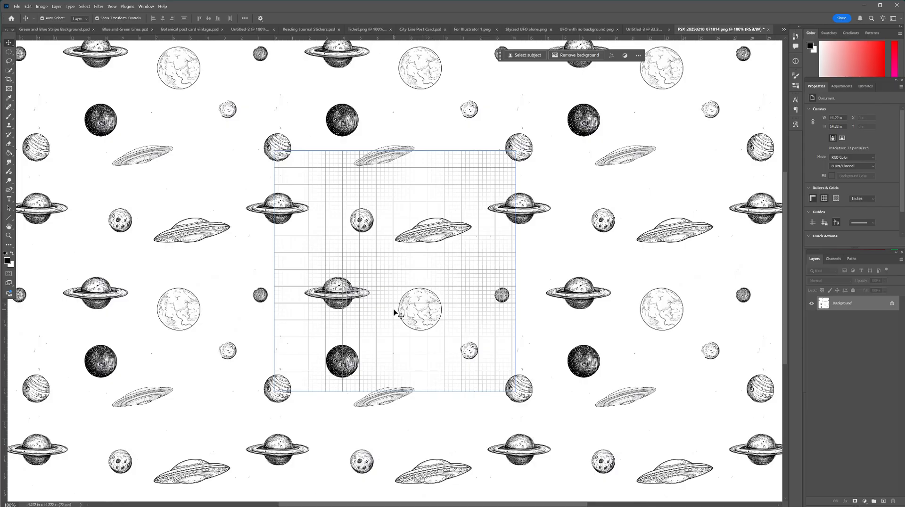
pyautogui.scroll(-2, 395, 312)
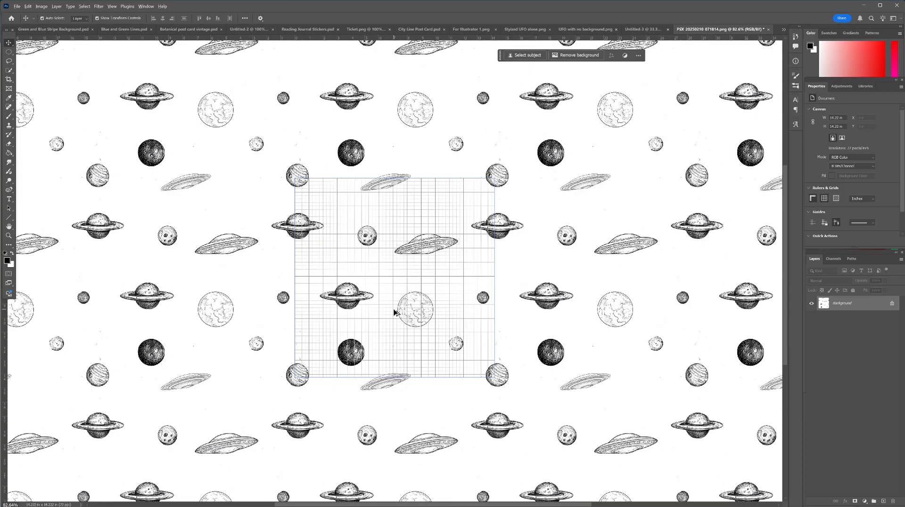
pyautogui.scroll(-4, 395, 312)
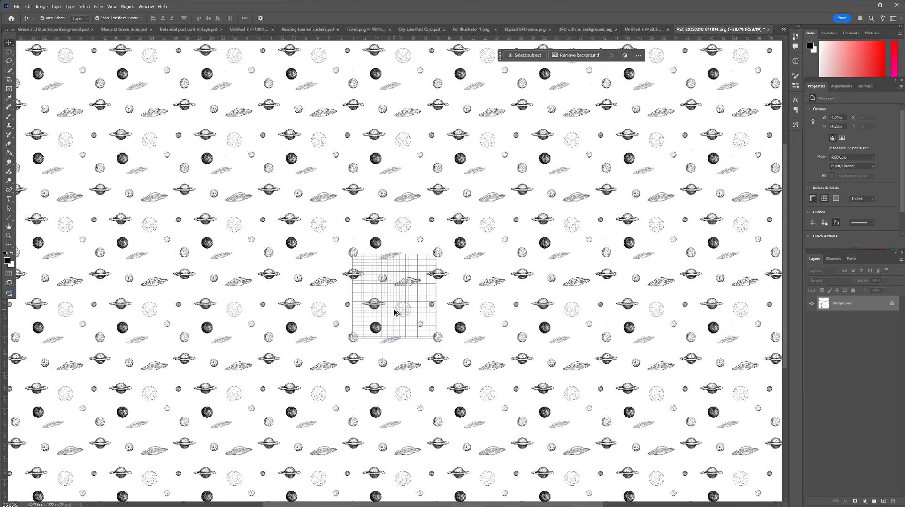
pyautogui.scroll(-2, 395, 312)
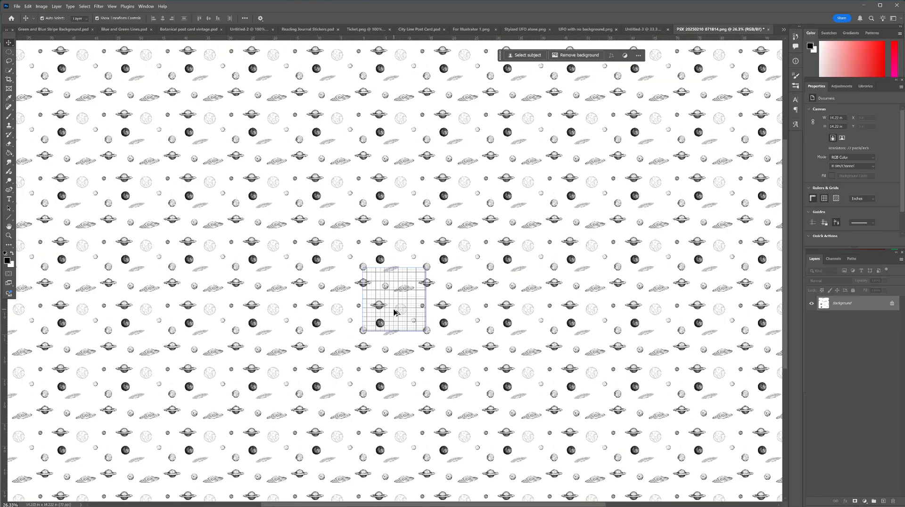
pyautogui.scroll(8, 395, 312)
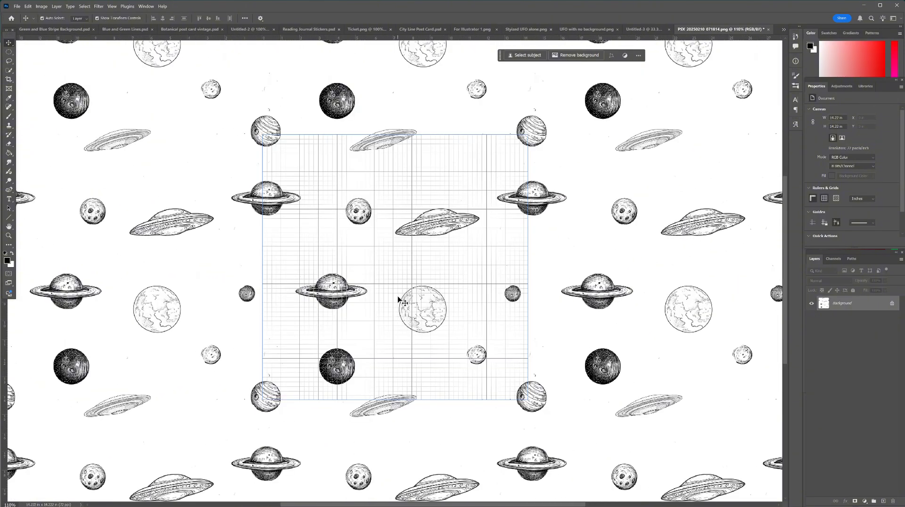
pyautogui.click(112, 6)
pyautogui.click(130, 124)
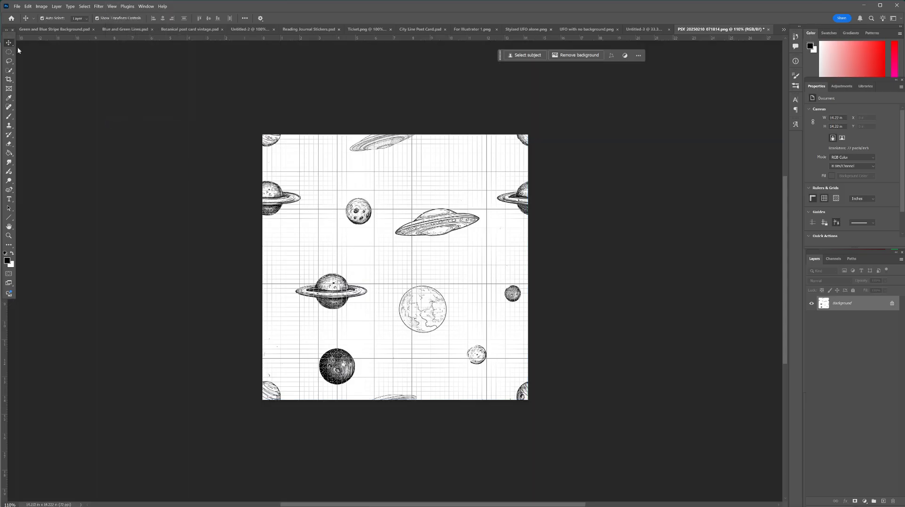
# Step: Define the planet and UFO artwork as a pattern named "UFO Box"
pyautogui.click(28, 6)
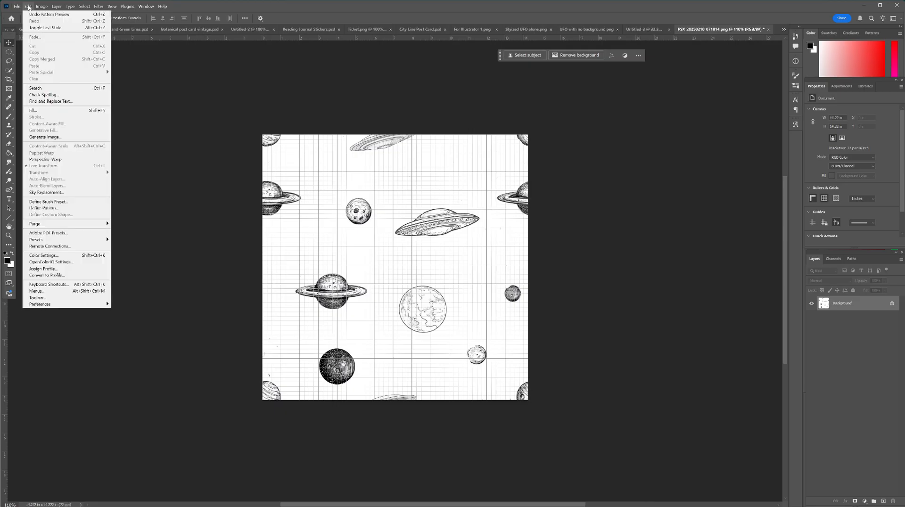
pyautogui.click(78, 208)
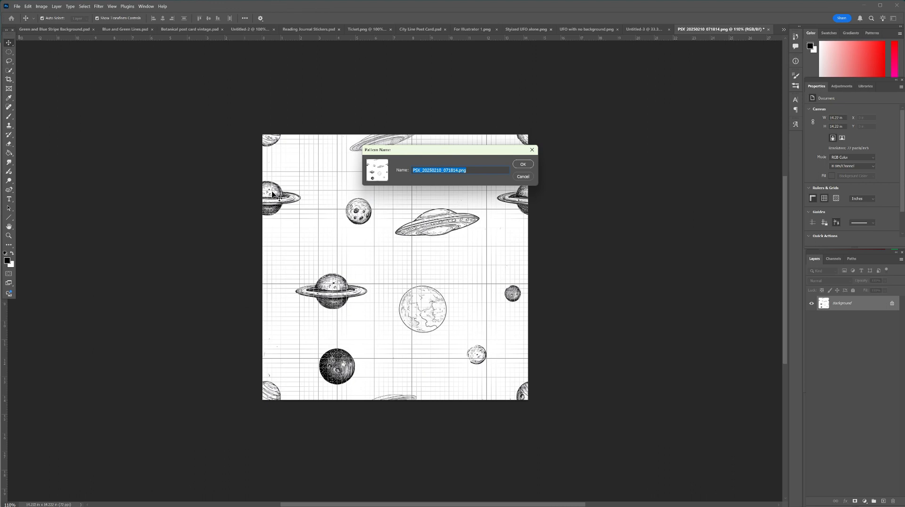
pyautogui.write('UFO Box')
pyautogui.click(525, 165)
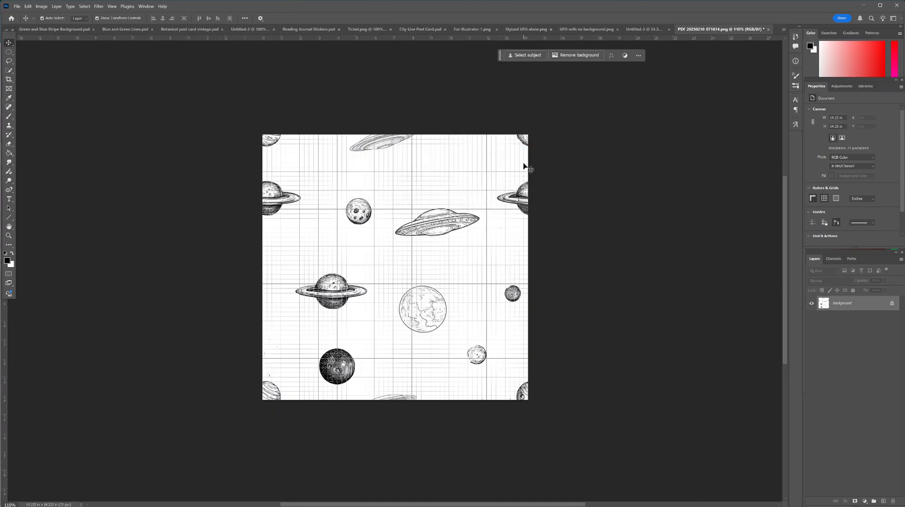
# Step: In the Untitled-3 document, draw a black rectangle shape covering the whole 11 x 17 in canvas
pyautogui.click(644, 30)
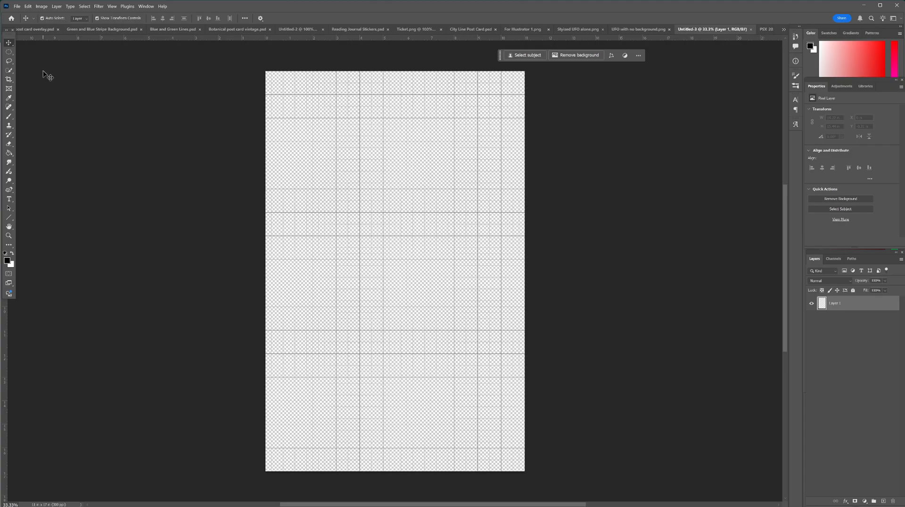
pyautogui.click(10, 218)
pyautogui.rightClick(10, 219)
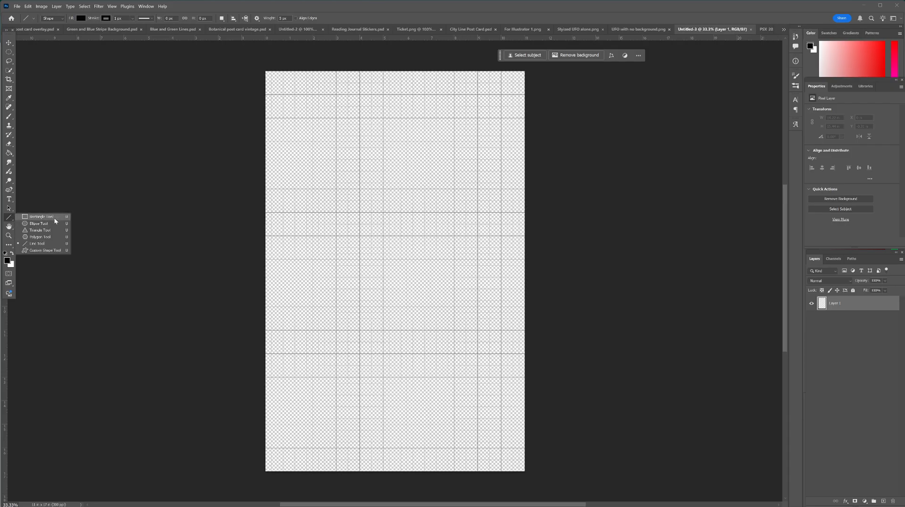
pyautogui.click(45, 217)
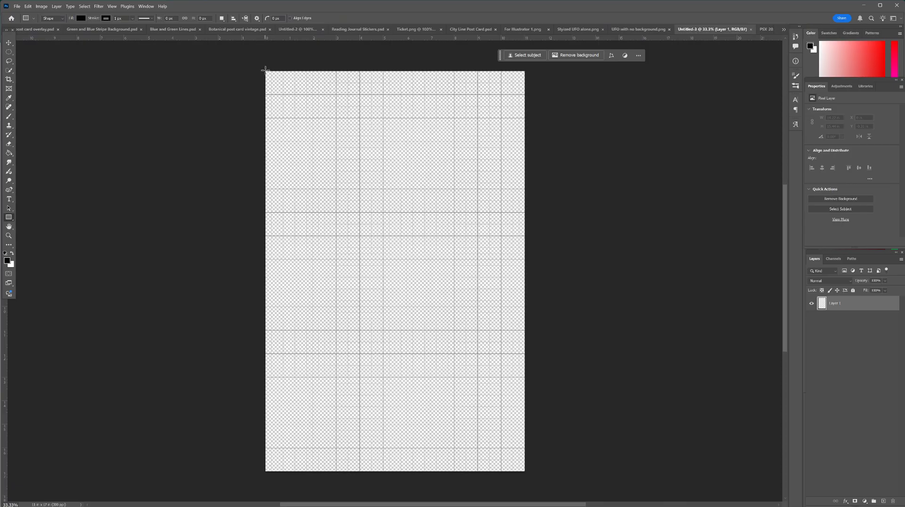
pyautogui.moveTo(266, 70); pyautogui.dragTo(524, 472)
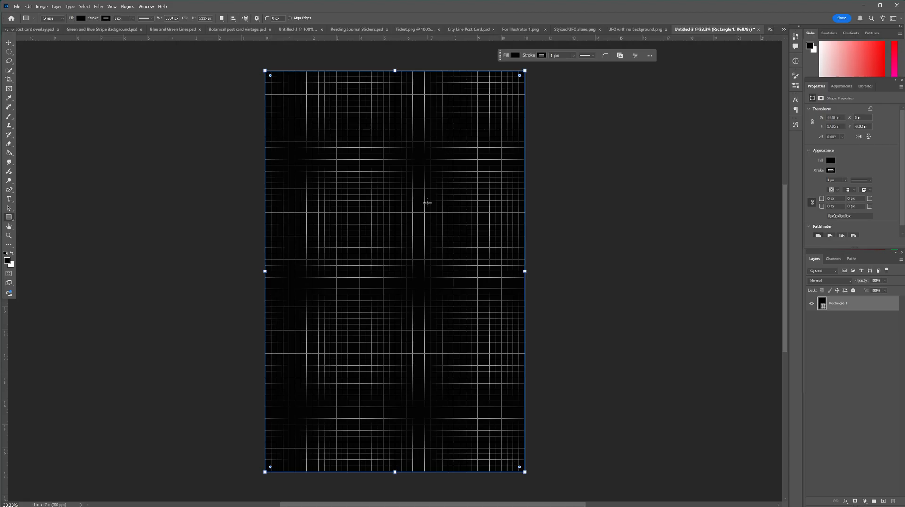
# Step: Add a Pattern fill layer above the rectangle using the newly defined planet and UFO pattern
pyautogui.click(837, 460)
pyautogui.click(865, 502)
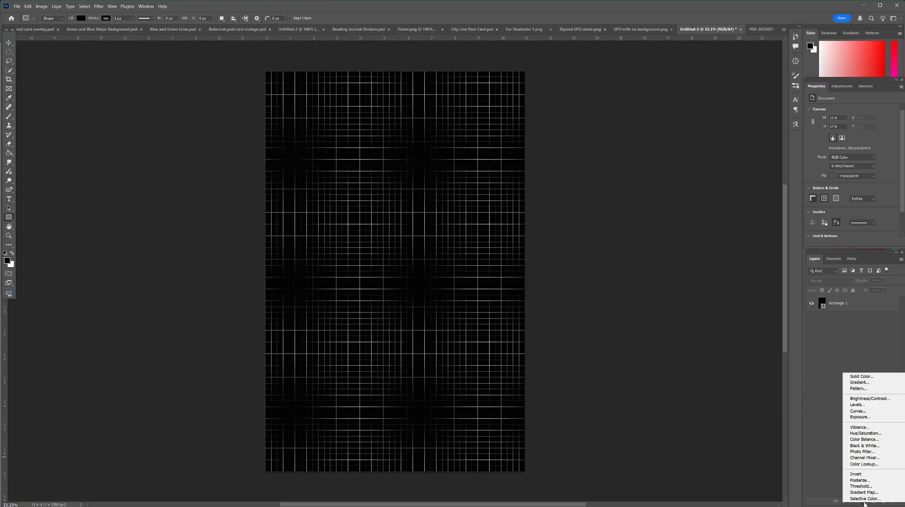
pyautogui.click(859, 389)
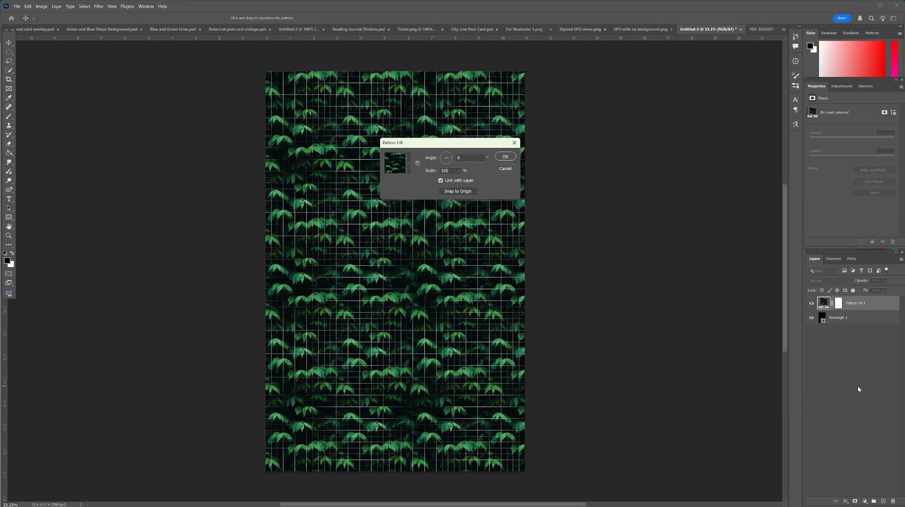
pyautogui.click(408, 160)
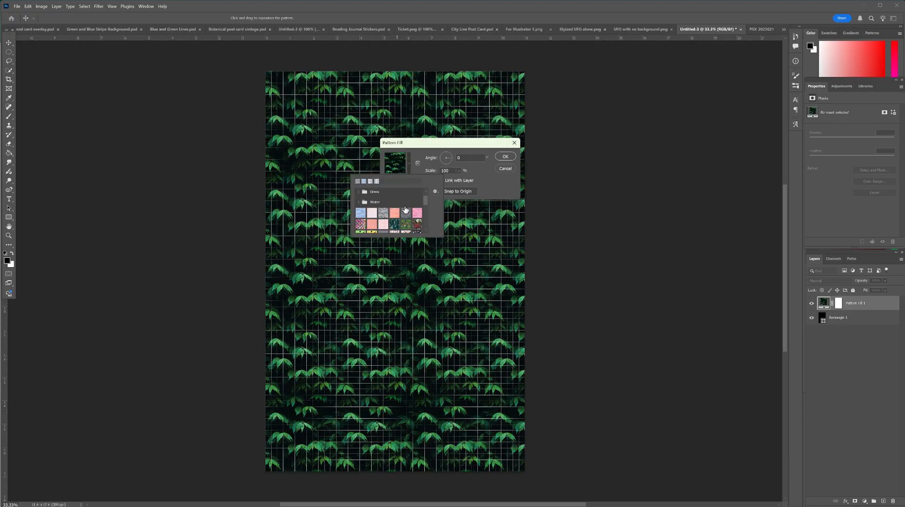
pyautogui.scroll(-8, 400, 213)
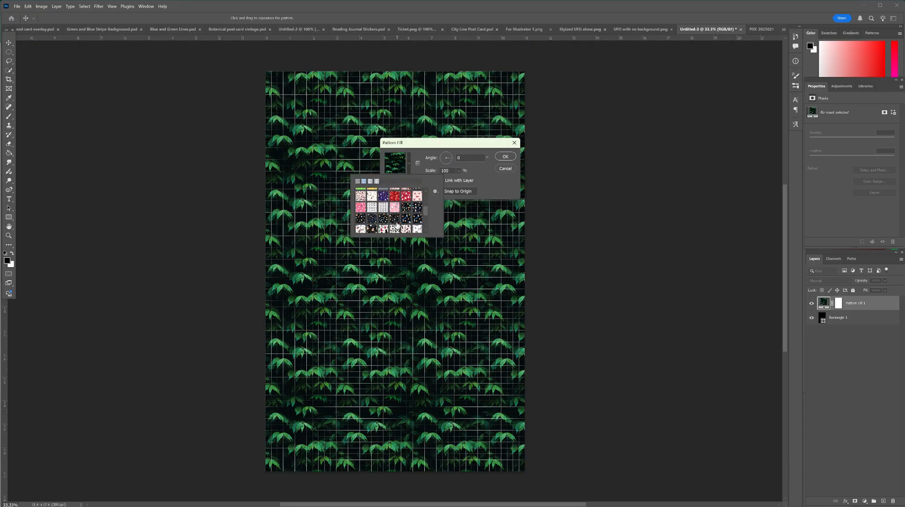
pyautogui.scroll(-3, 397, 226)
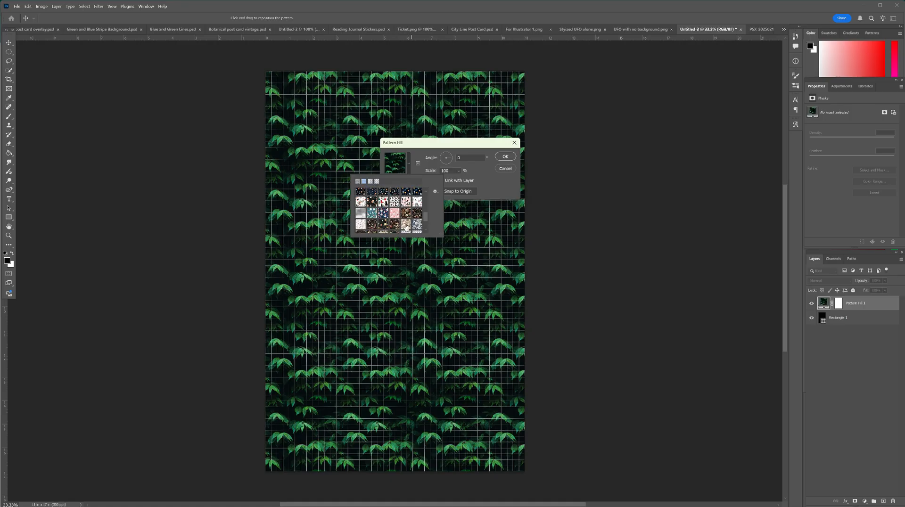
pyautogui.scroll(-3, 407, 226)
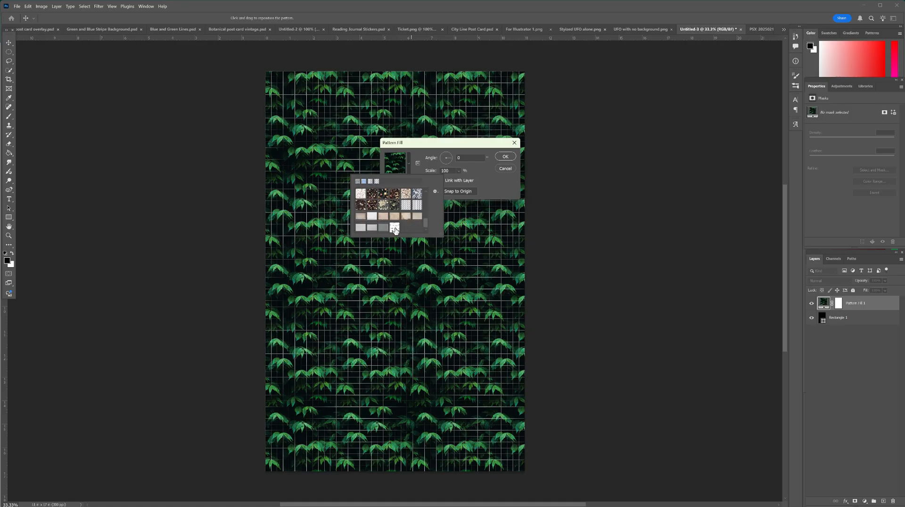
pyautogui.click(394, 228)
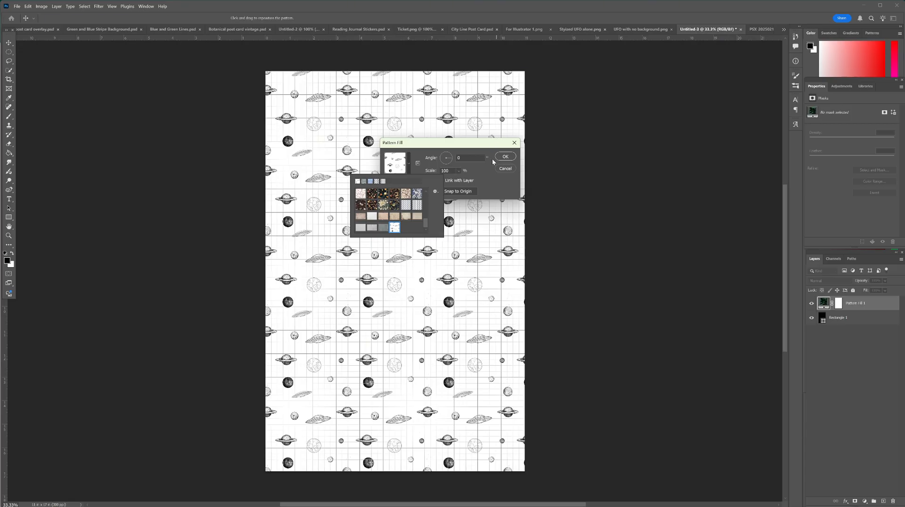
pyautogui.click(500, 188)
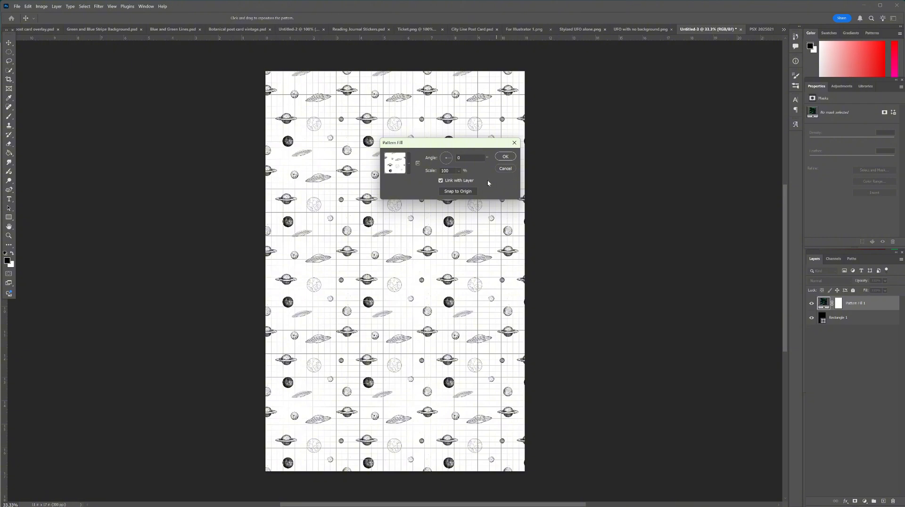
# Step: Set the pattern fill's scale to 50% and its angle to 90°, and apply the fill
pyautogui.click(458, 171)
pyautogui.moveTo(461, 181); pyautogui.dragTo(462, 183)
pyautogui.click(442, 171)
pyautogui.write('50')
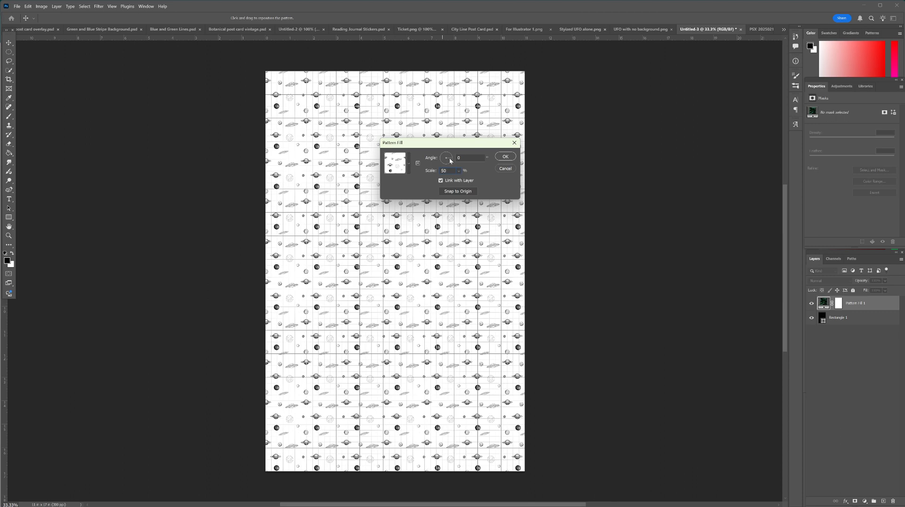
pyautogui.moveTo(461, 158); pyautogui.dragTo(433, 161)
pyautogui.write('90')
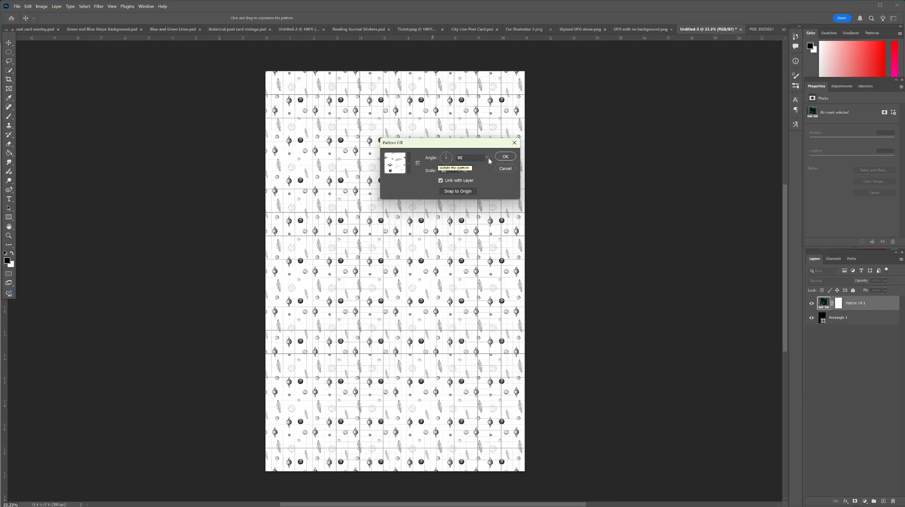
pyautogui.click(505, 157)
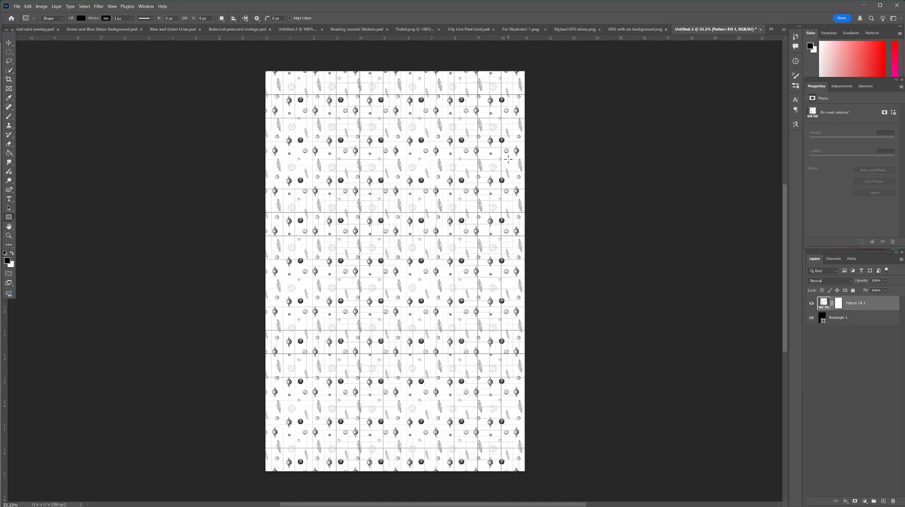
# Step: Open the print settings for the document and set the printer's document size to 11 x 17 in
pyautogui.click(17, 6)
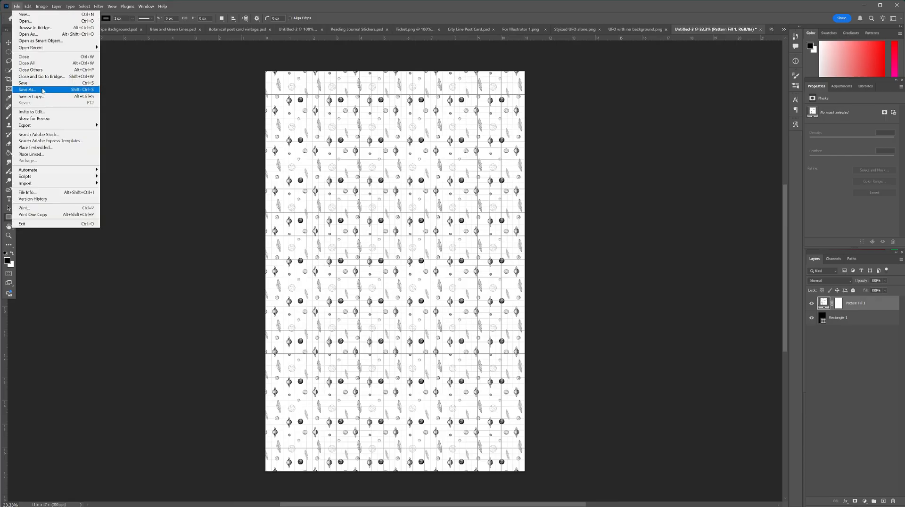
pyautogui.click(134, 226)
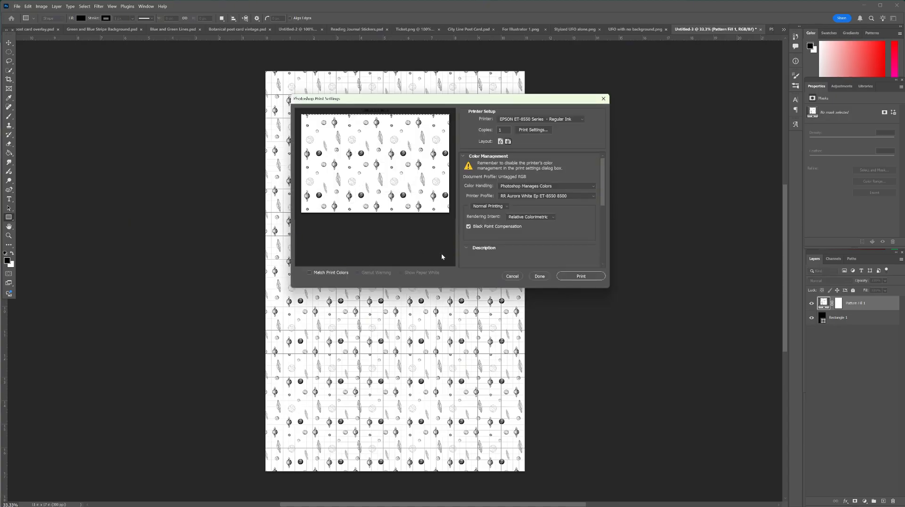
pyautogui.click(536, 132)
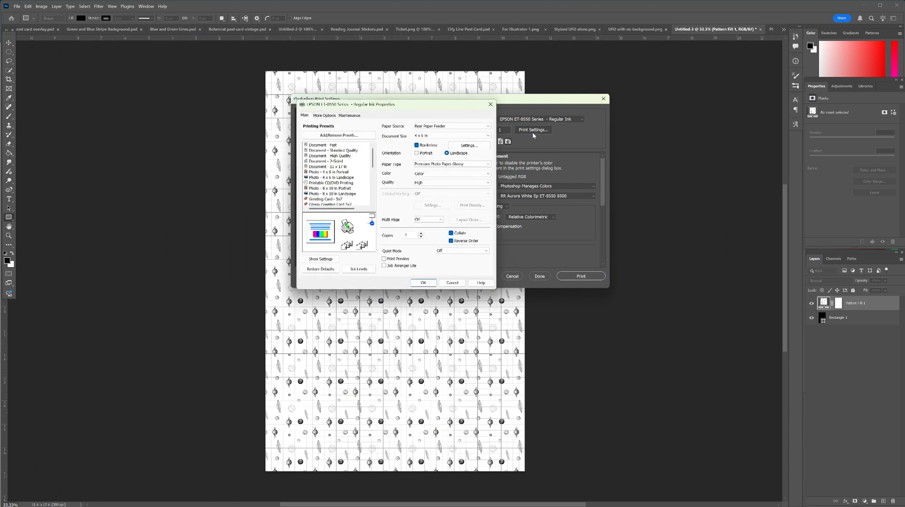
pyautogui.click(434, 137)
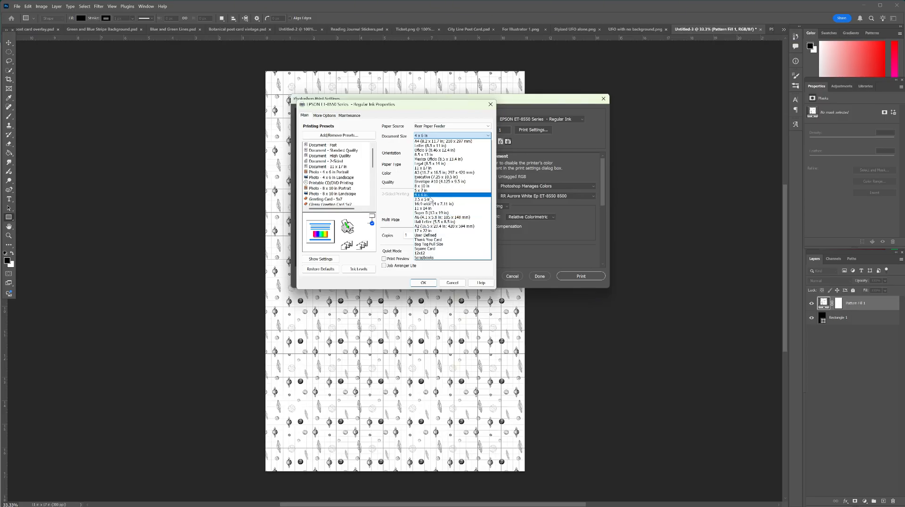
pyautogui.click(427, 168)
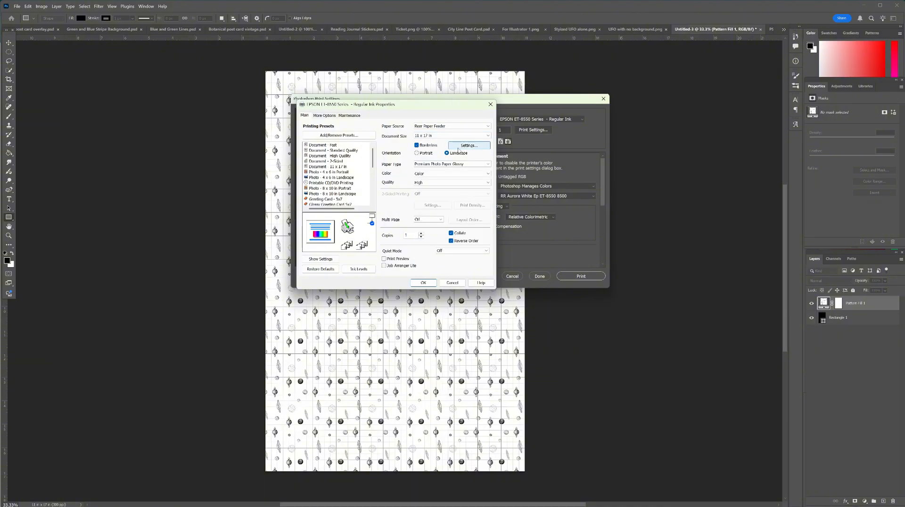
# Step: Accept Auto Expand for the borderless enlargement and set the paper type to Presentation Paper Matte
pyautogui.click(458, 147)
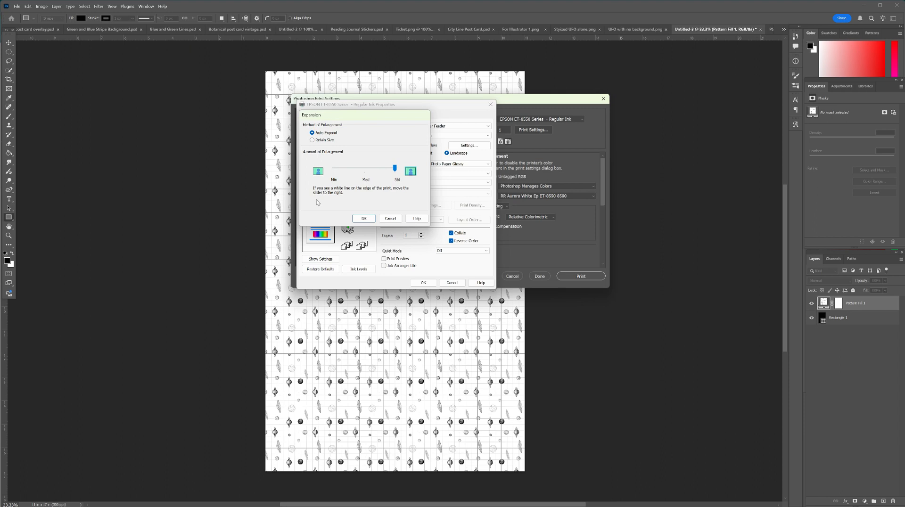
pyautogui.click(364, 219)
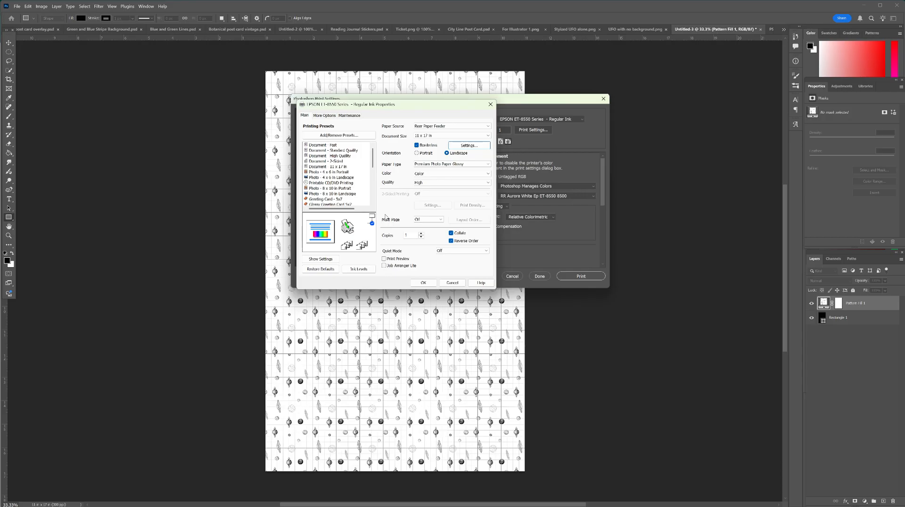
pyautogui.click(465, 164)
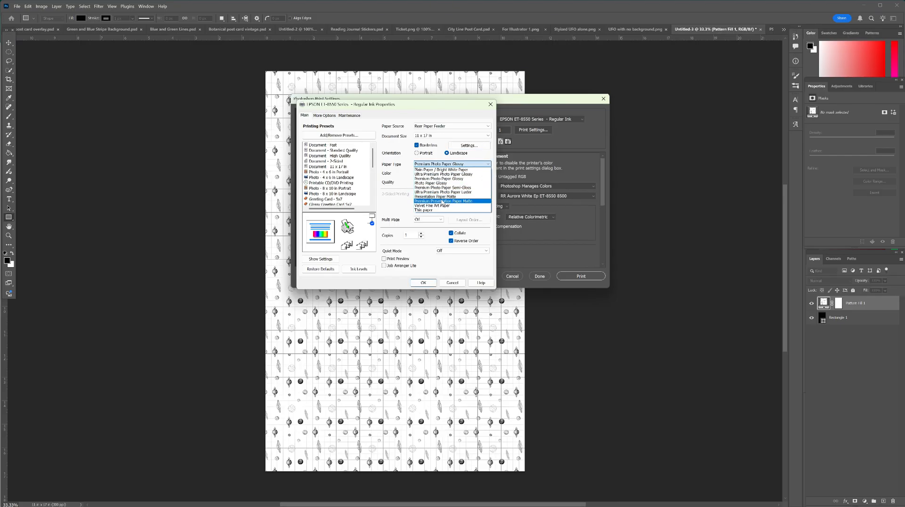
pyautogui.click(439, 197)
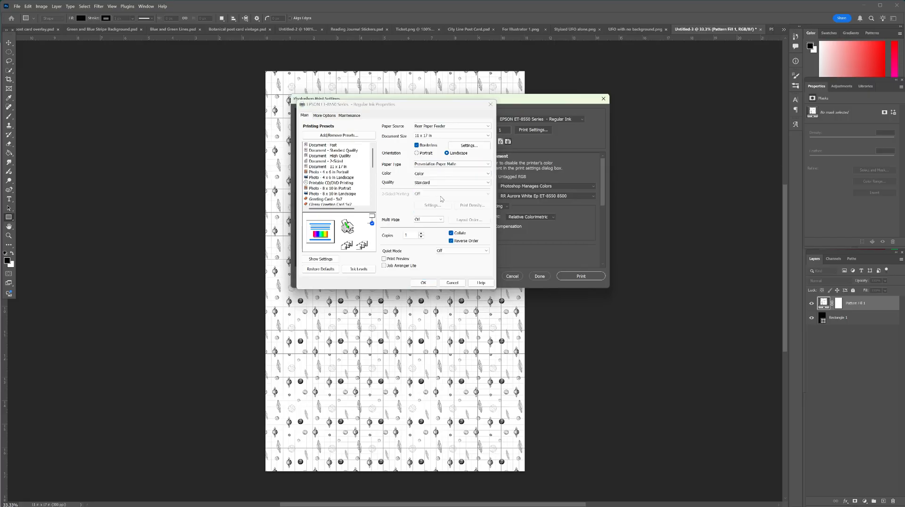
# Step: Set the print quality to High, keep the color mode at Color, and apply the printer properties
pyautogui.click(429, 183)
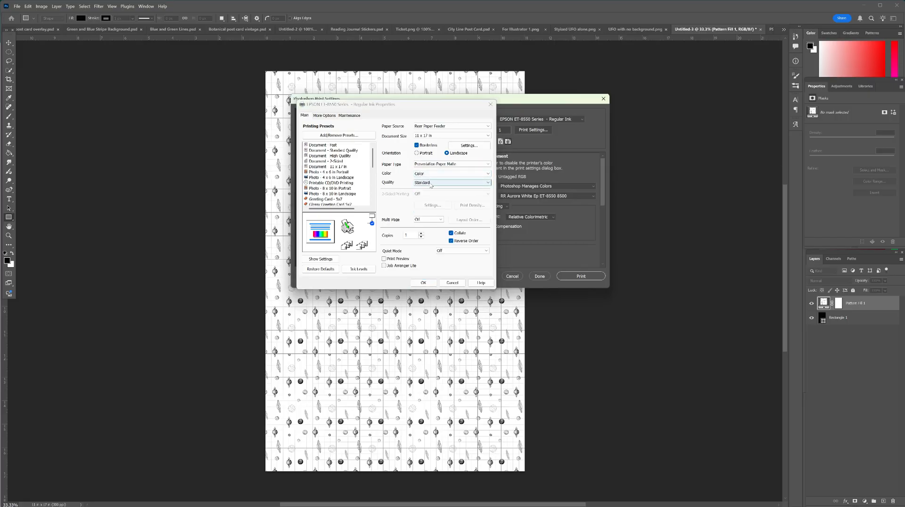
pyautogui.click(430, 192)
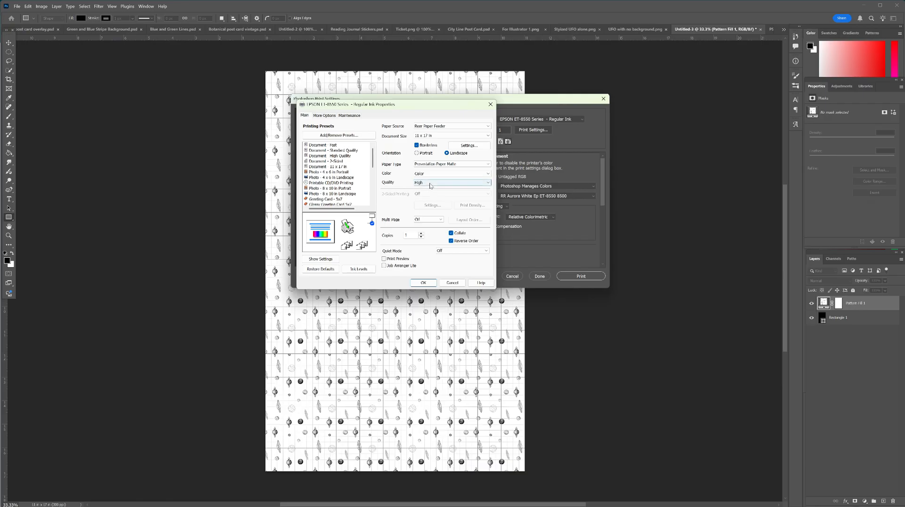
pyautogui.click(432, 175)
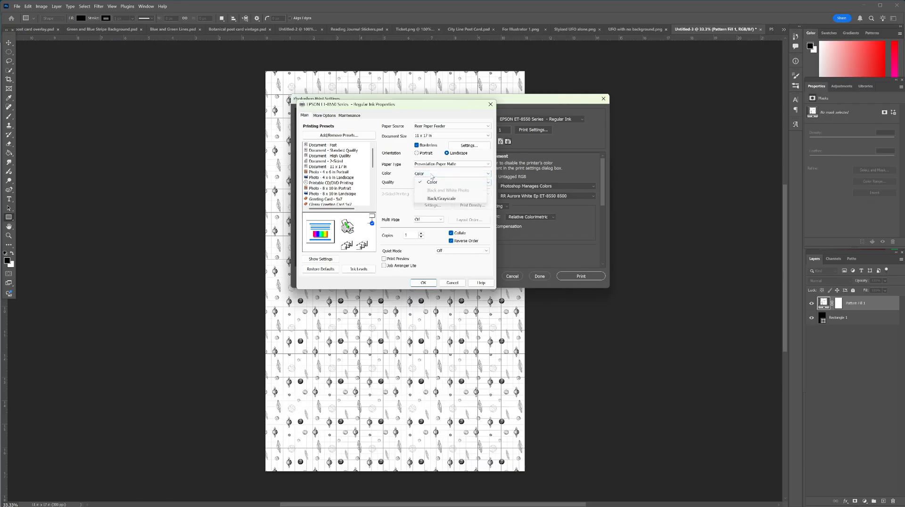
pyautogui.click(431, 178)
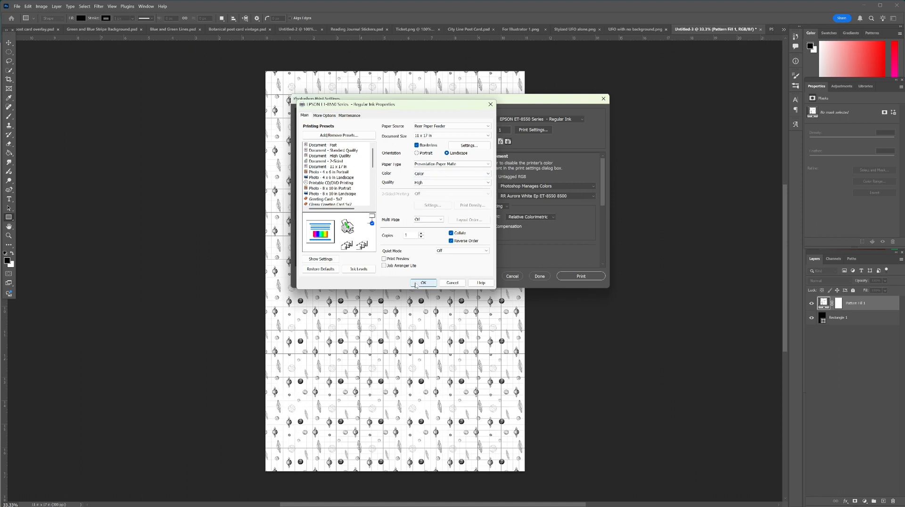
pyautogui.click(423, 283)
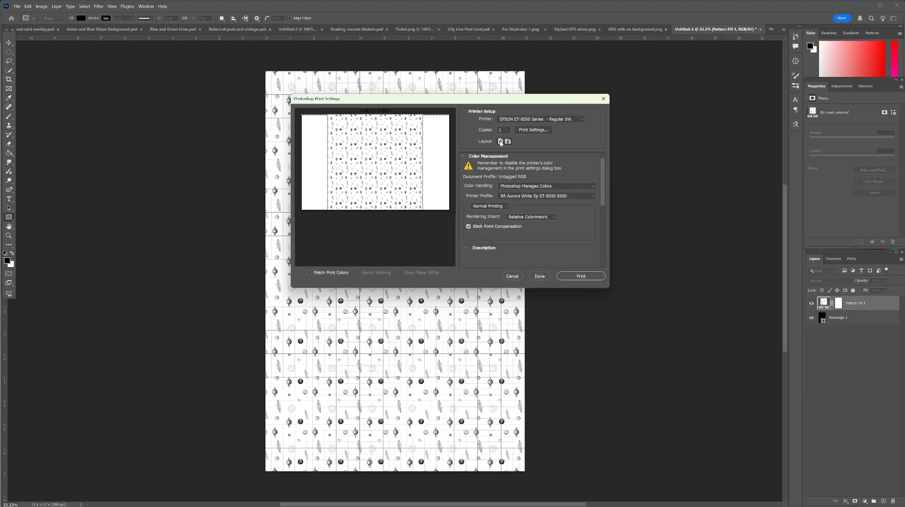
# Step: Switch the print layout to portrait and set the printer profile to EPSON sRGB under Photoshop Manages Colors, saving the print settings
pyautogui.click(501, 141)
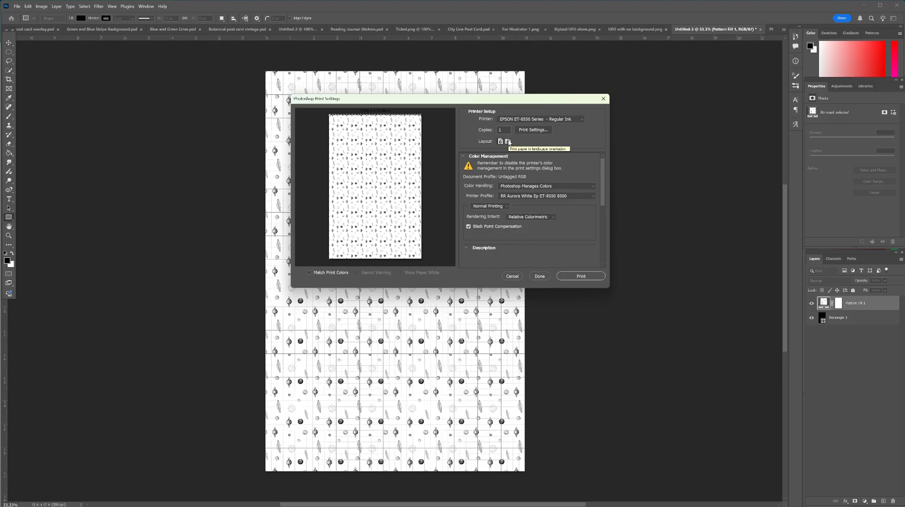
pyautogui.click(532, 187)
pyautogui.click(532, 189)
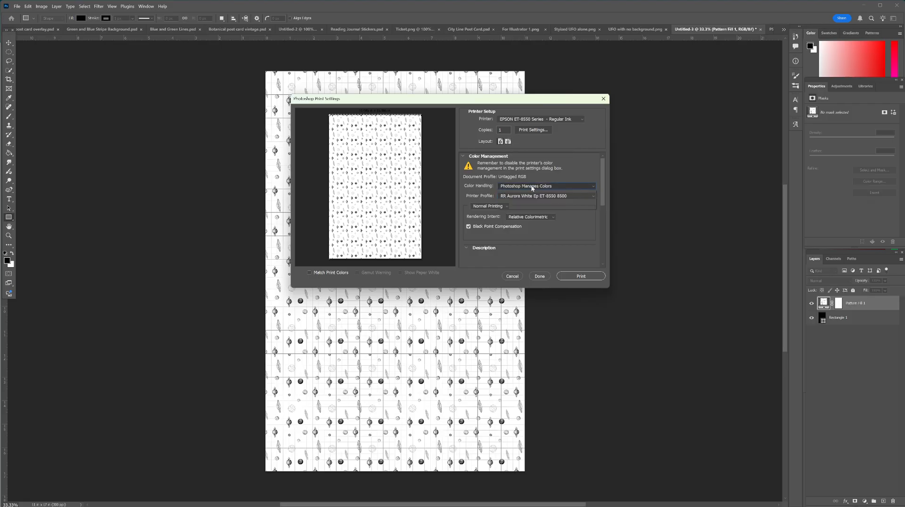
pyautogui.click(534, 195)
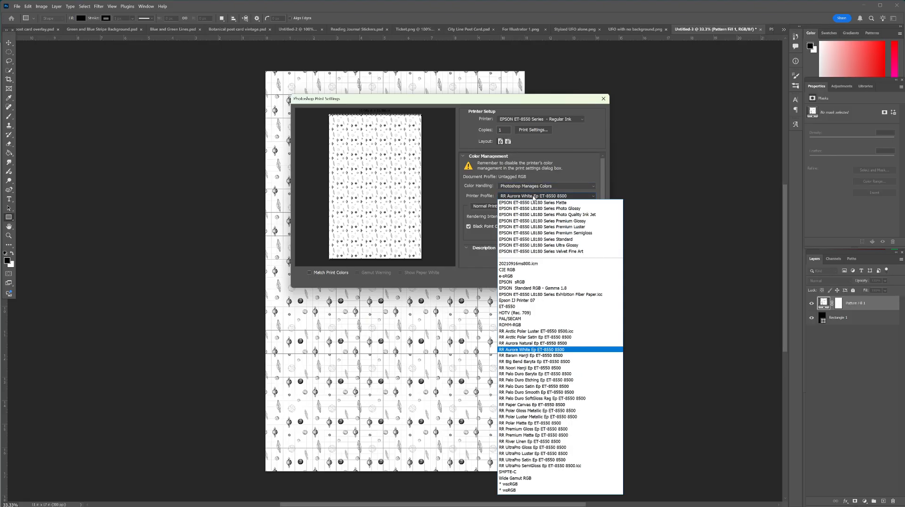
pyautogui.click(515, 282)
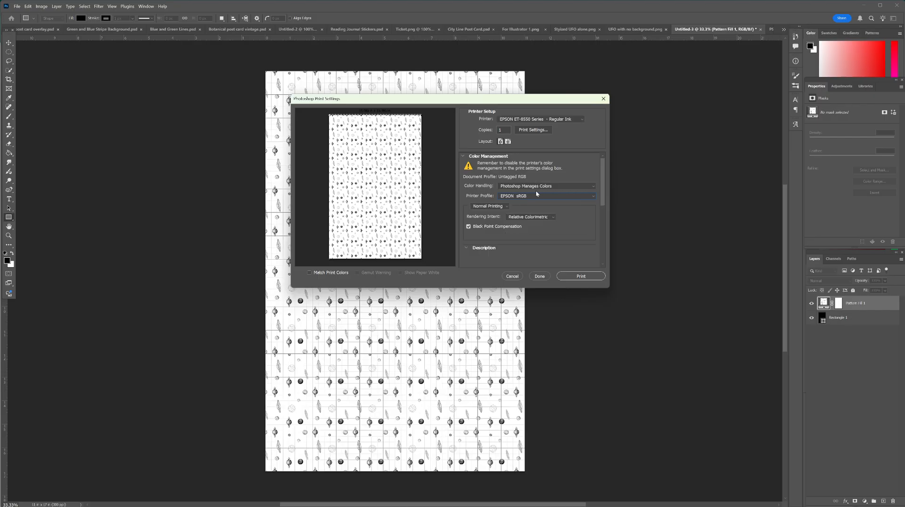
pyautogui.click(519, 196)
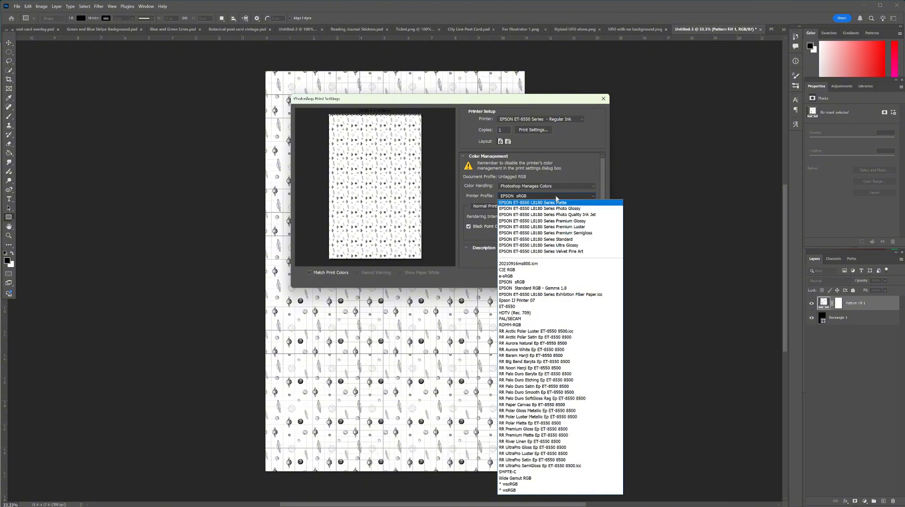
pyautogui.click(556, 197)
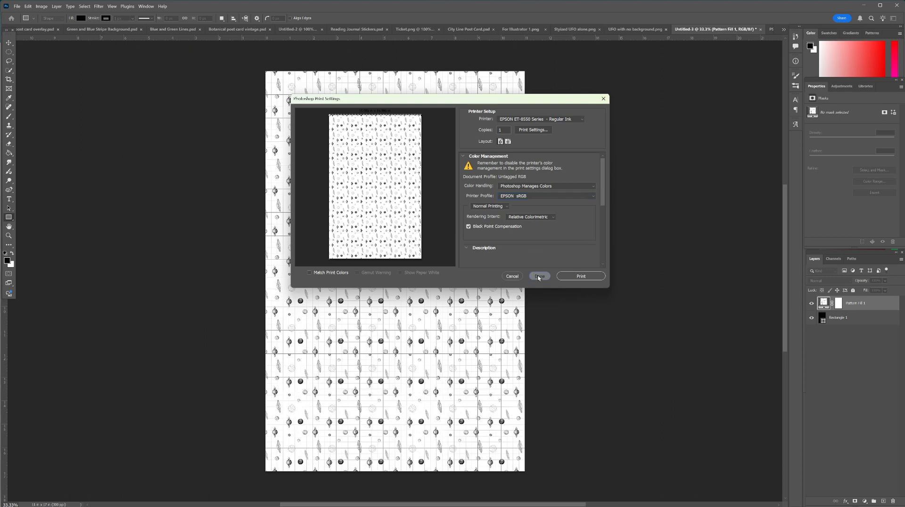
pyautogui.click(538, 276)
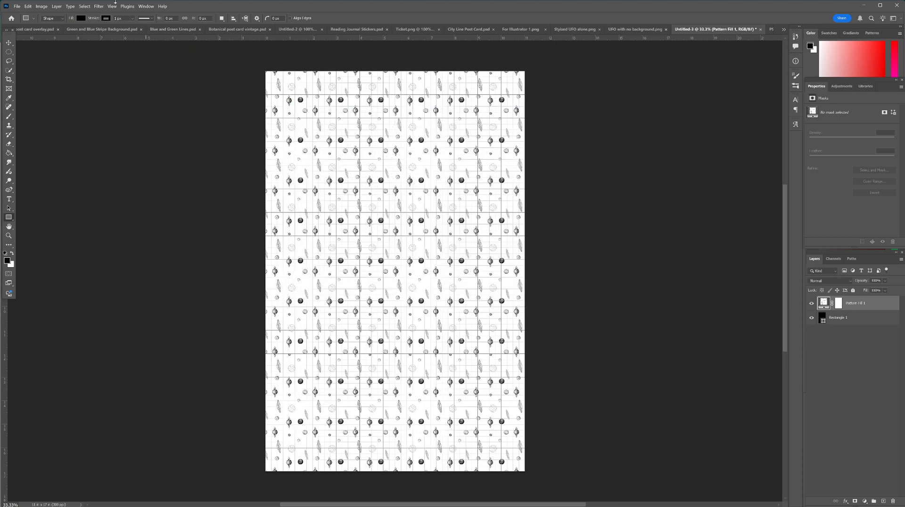
# Step: Print the pattern sheet with the saved print settings, accepting clipping at the paper's printable area
pyautogui.click(16, 6)
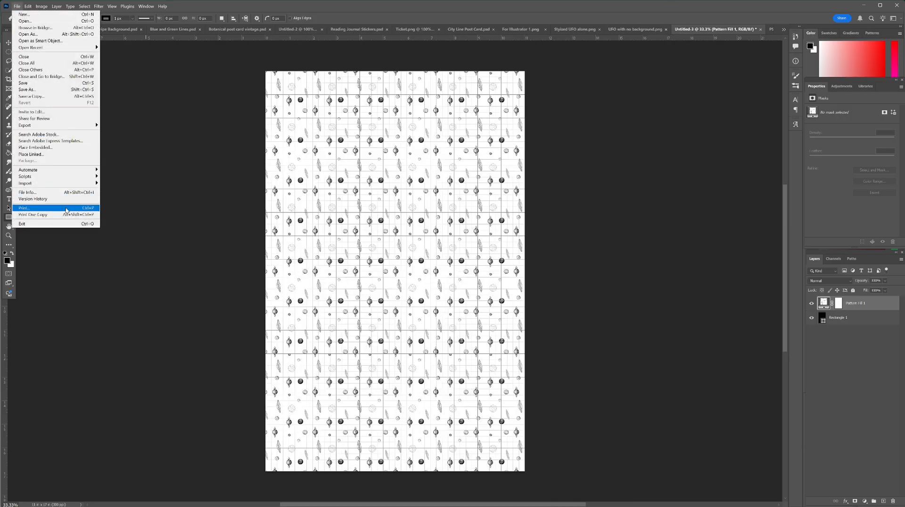
pyautogui.click(33, 208)
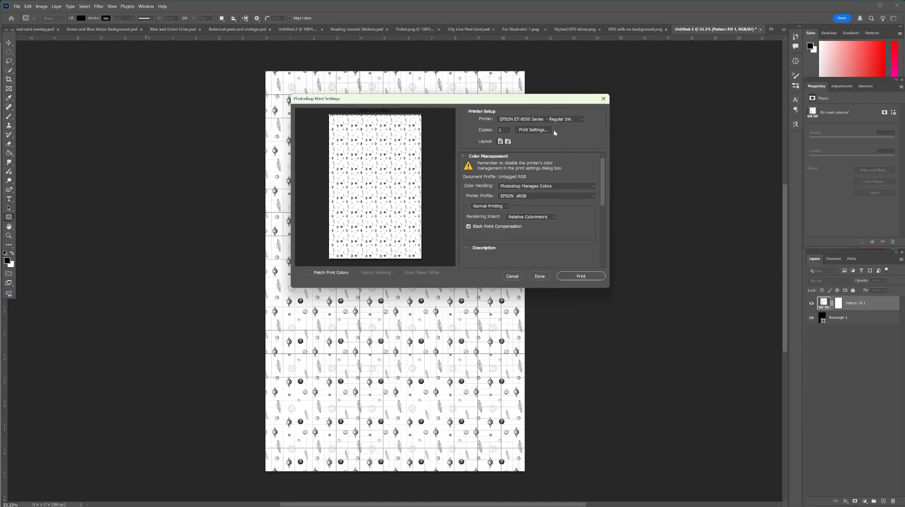
pyautogui.click(587, 278)
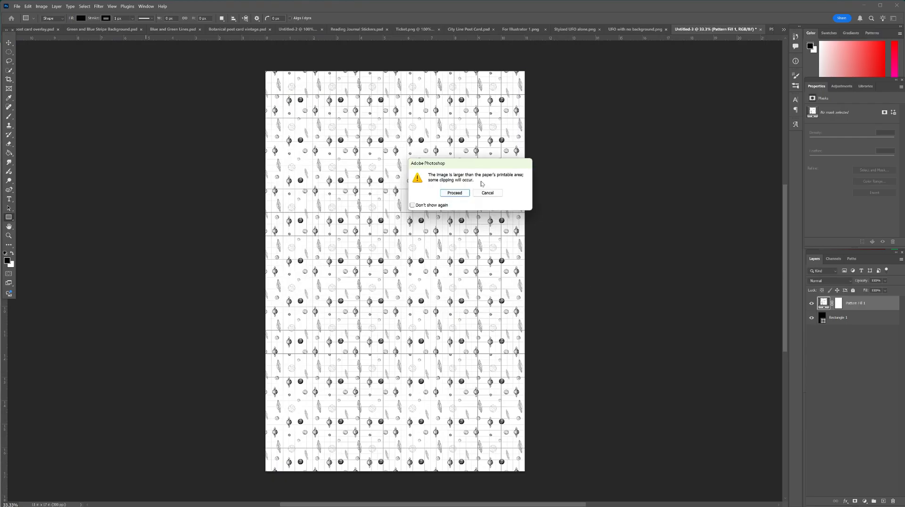
pyautogui.click(449, 194)
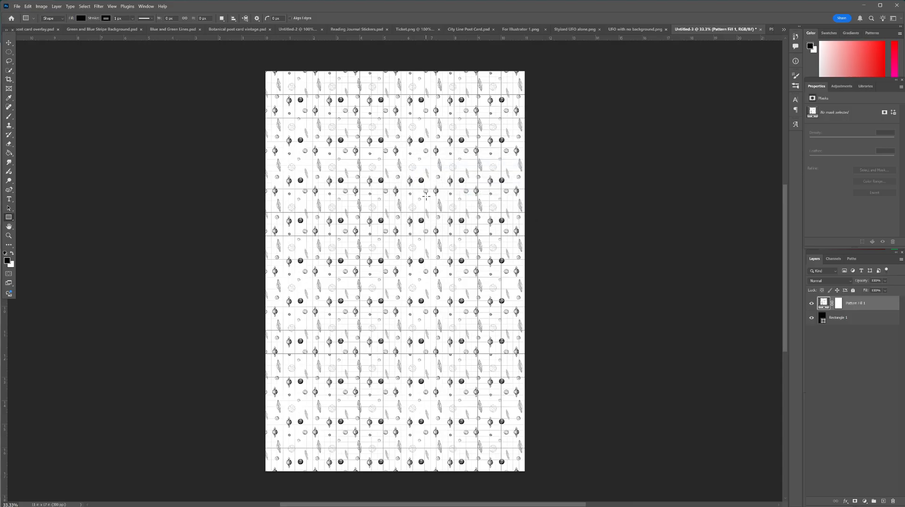